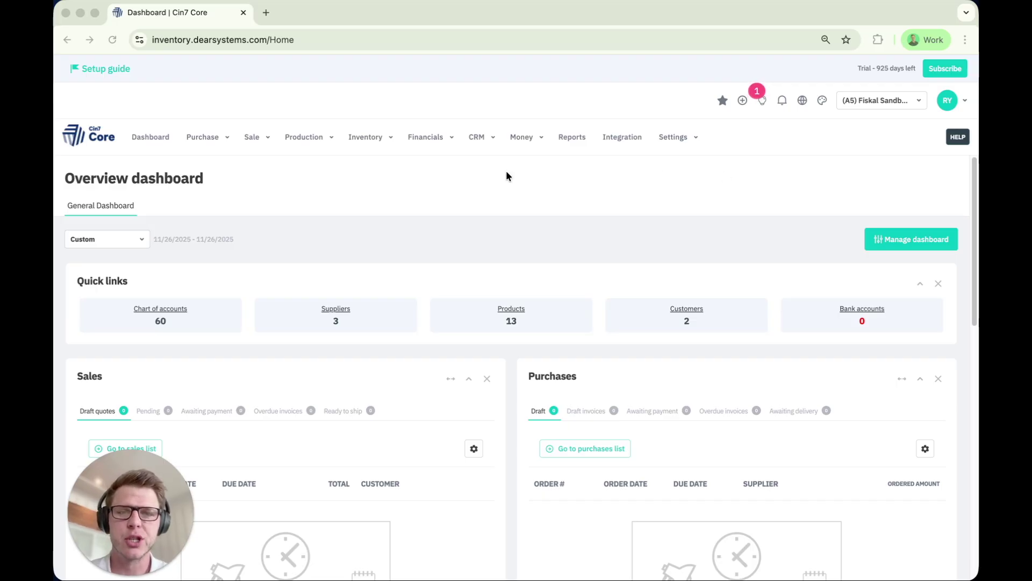
- Open the Locations and Bins list from the reference books in the settings
left_click(693, 138)
left_click(615, 197)
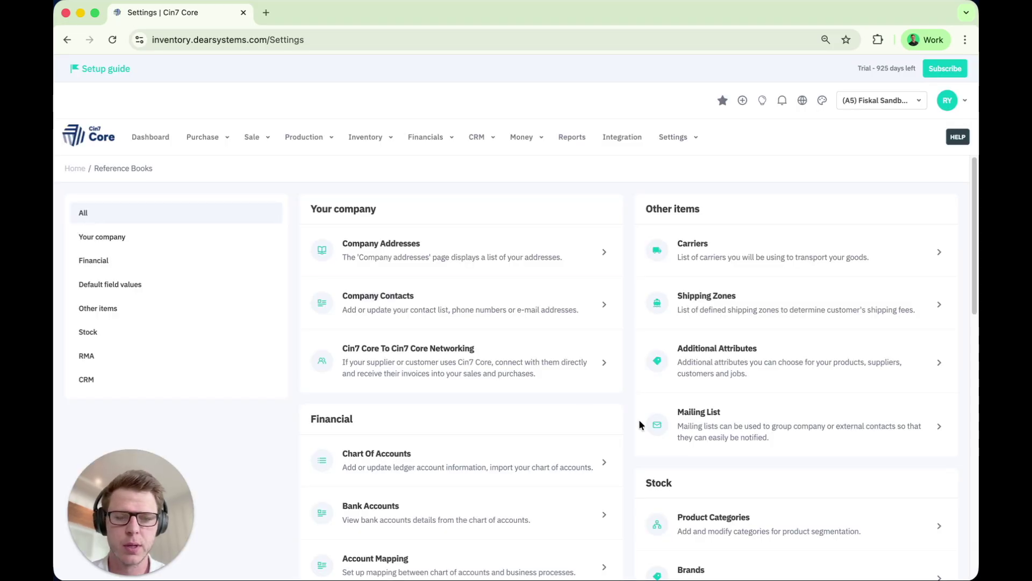
scroll(780, 530, "down", 5)
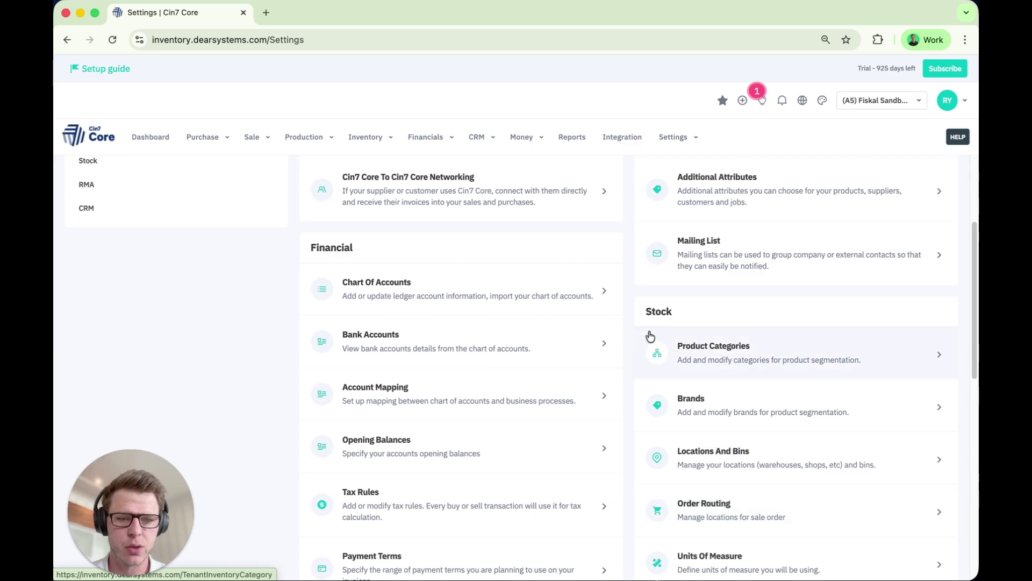
left_click(734, 461)
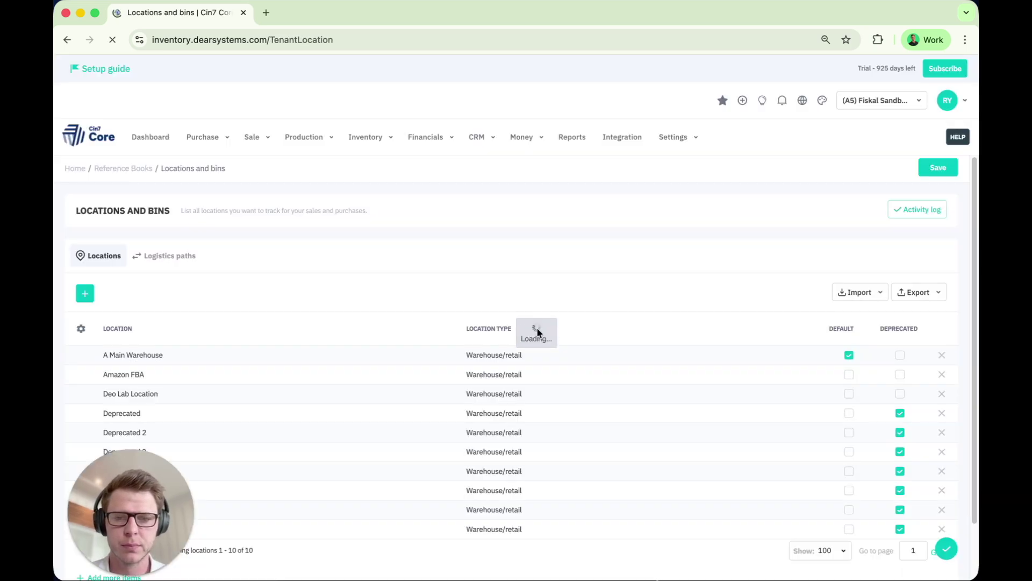
scroll(481, 304, "down", 2)
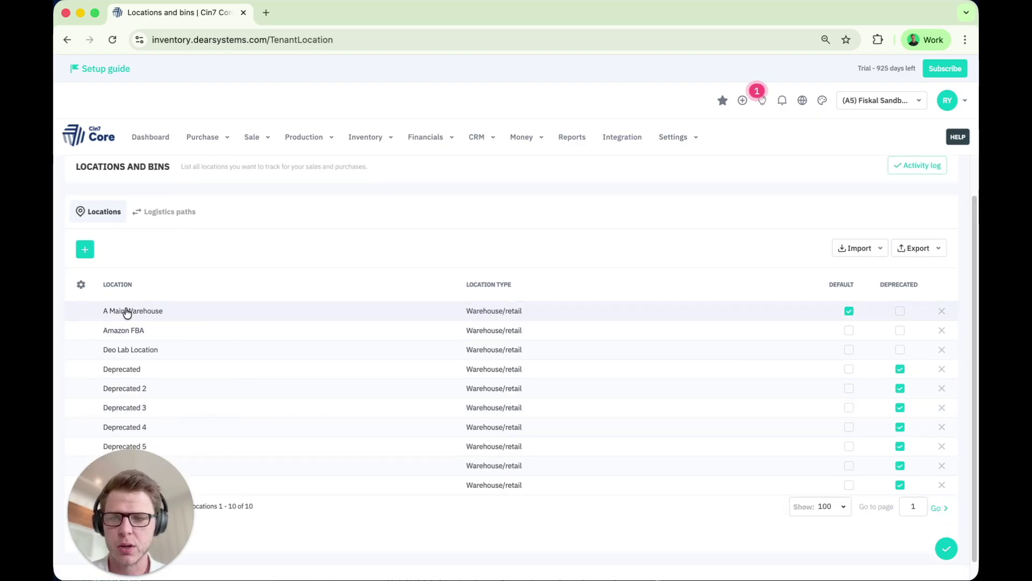
- In the A Main Warehouse location, create a new supply rule named "Supply Main Warehouse"
left_click(176, 311)
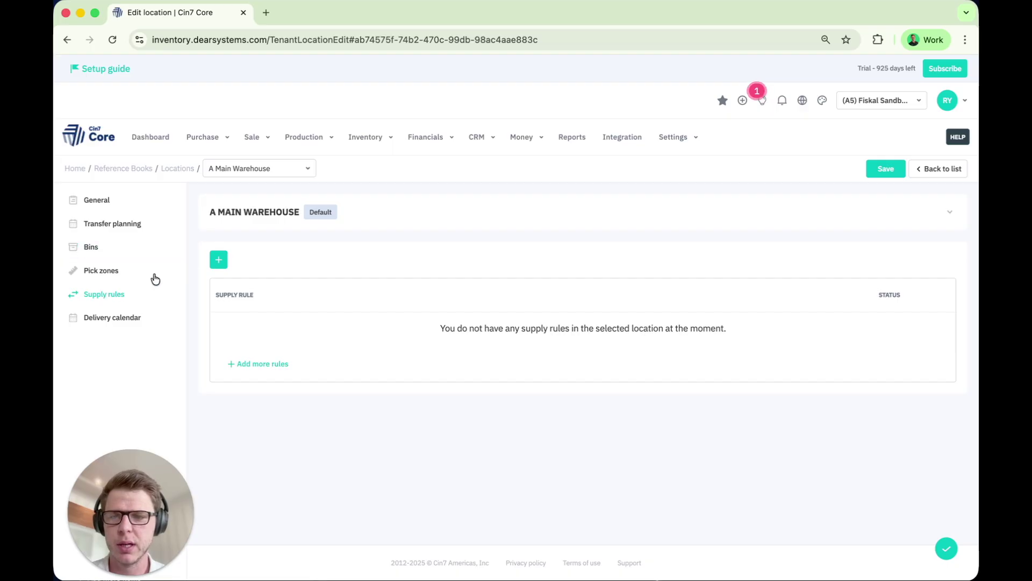
left_click(219, 261)
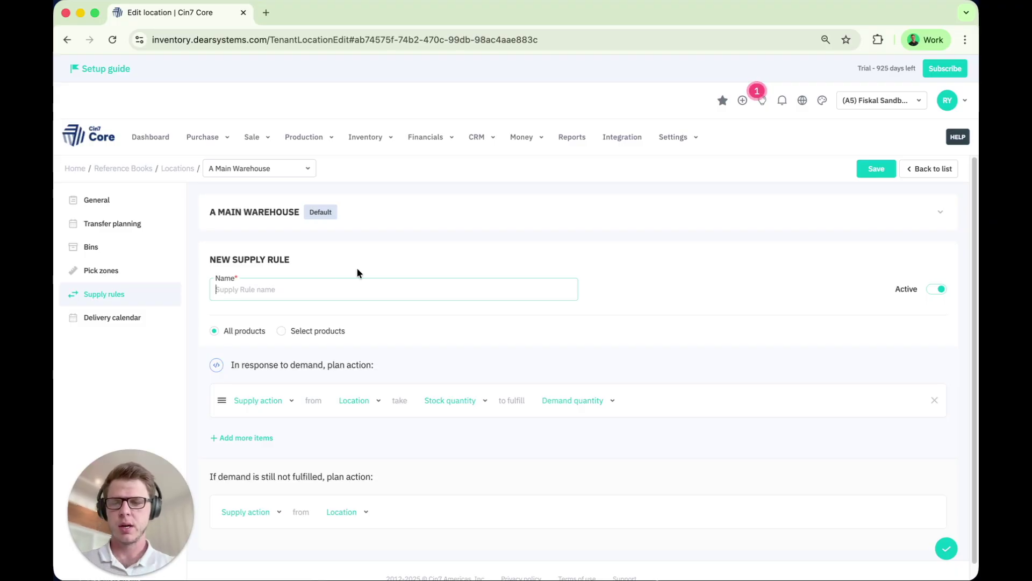
type("Supply Main Warehouse")
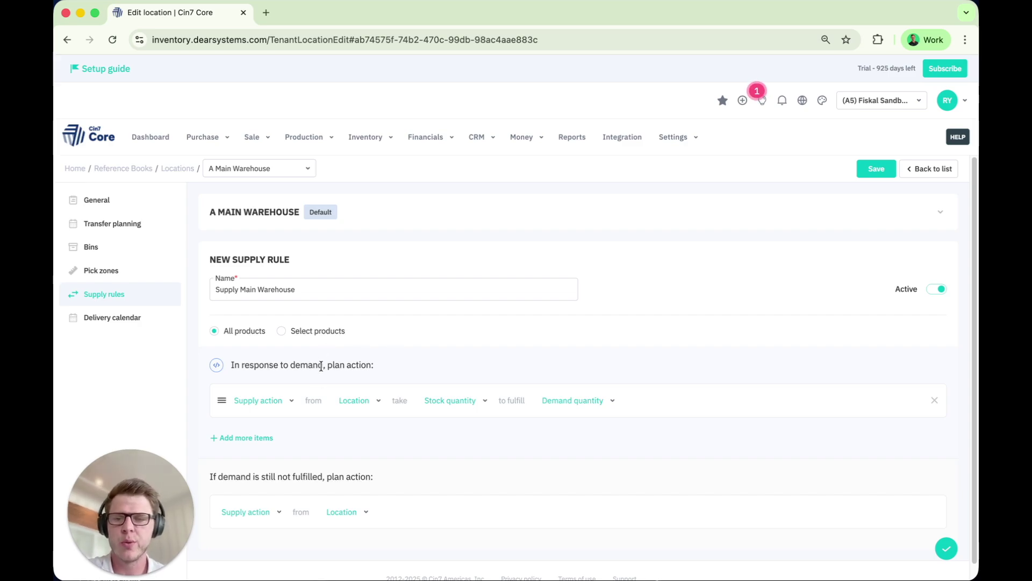
- Add four more action rows below the first plan action in the supply rule
scroll(321, 366, "down", 1)
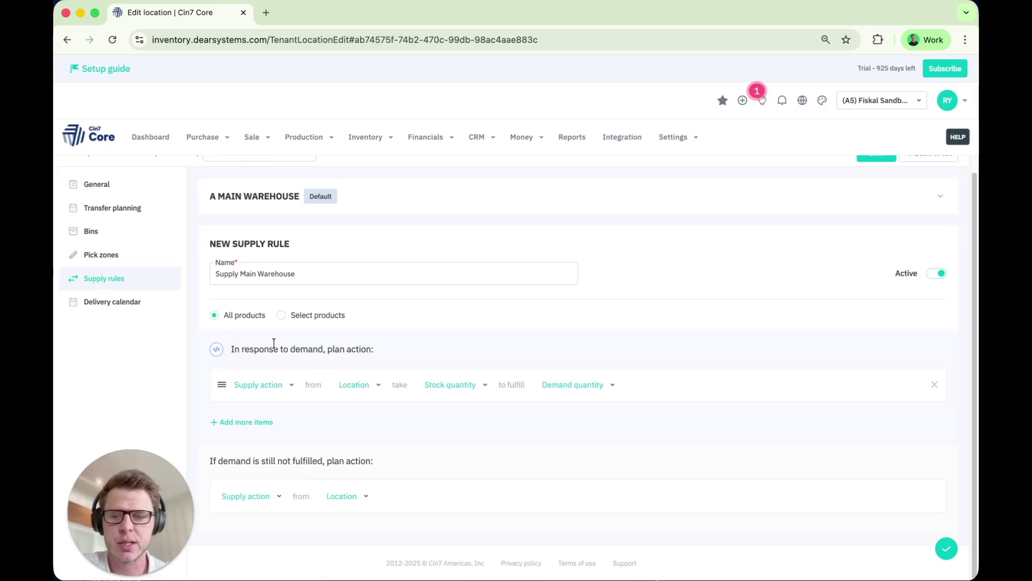
left_click(253, 424)
scroll(285, 424, "down", 2)
left_click(263, 433)
scroll(263, 435, "down", 3)
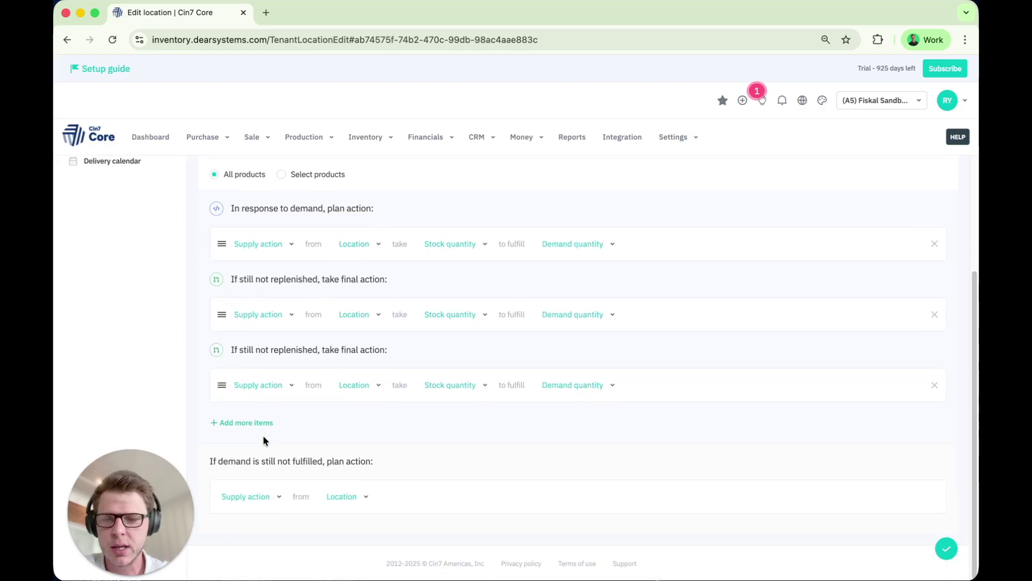
left_click(263, 426)
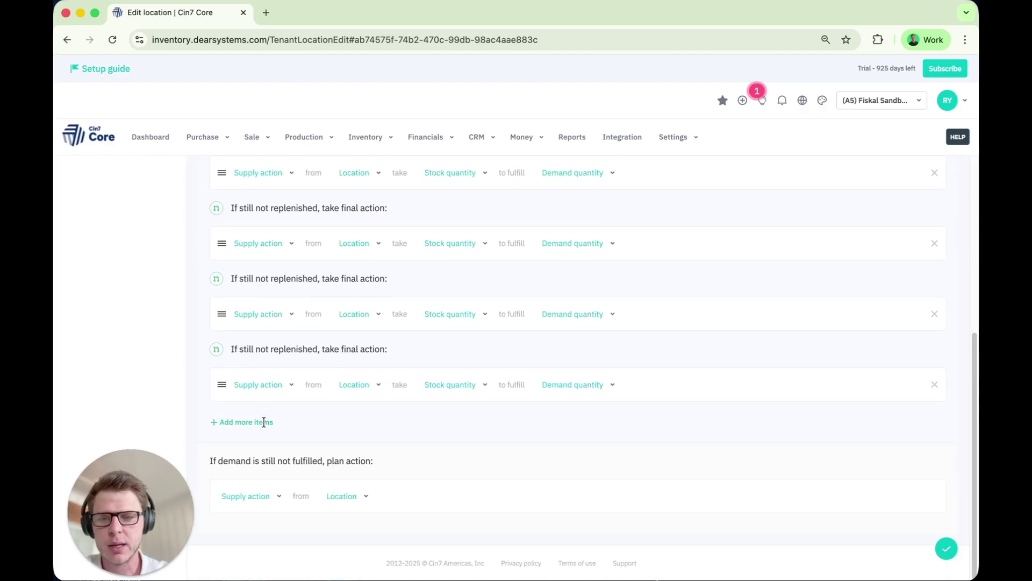
- Delete the four additional action rows from the supply rule, keeping only the first plan action
scroll(263, 421, "up", 3)
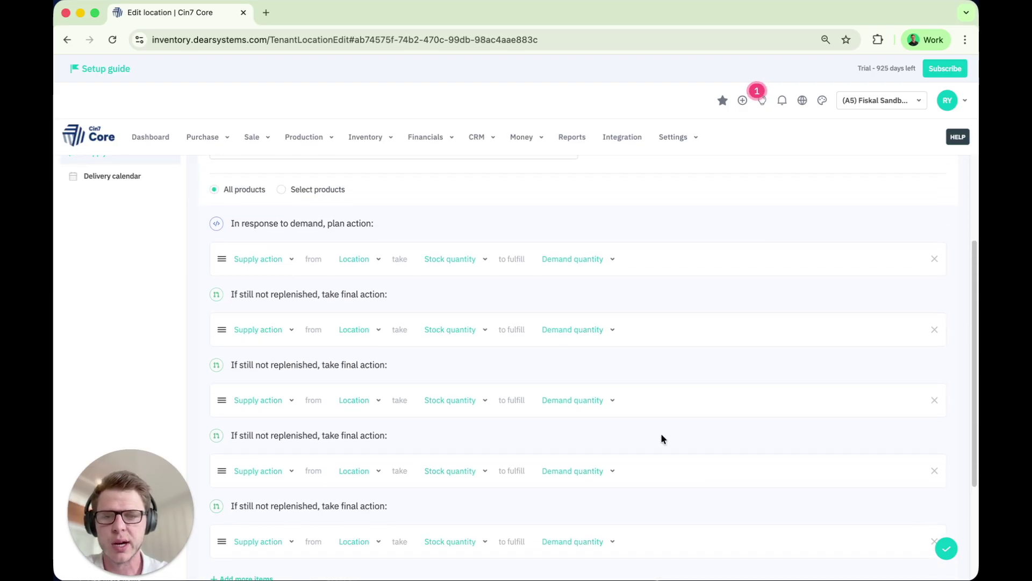
scroll(661, 438, "down", 1)
left_click(934, 483)
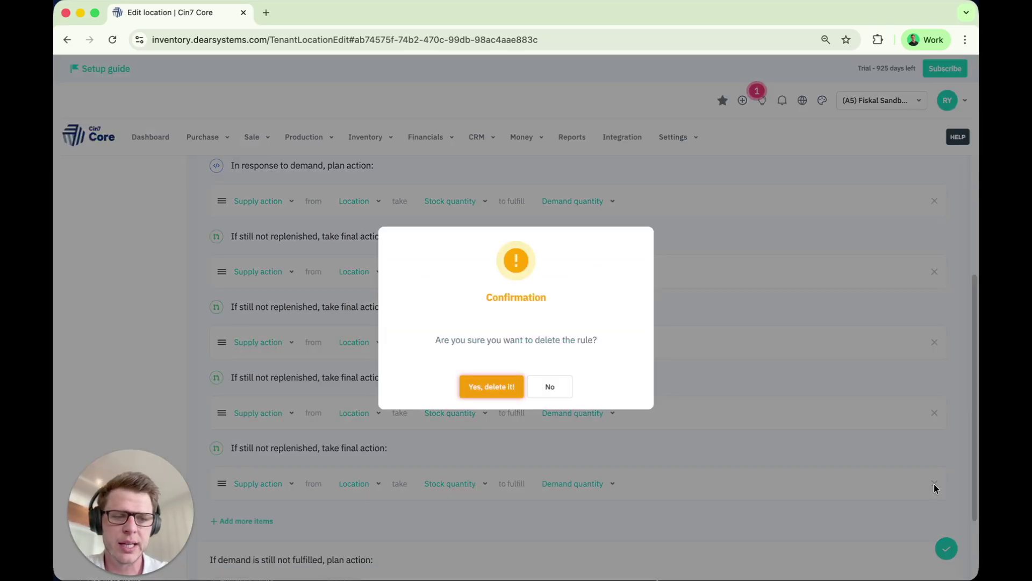
left_click(503, 392)
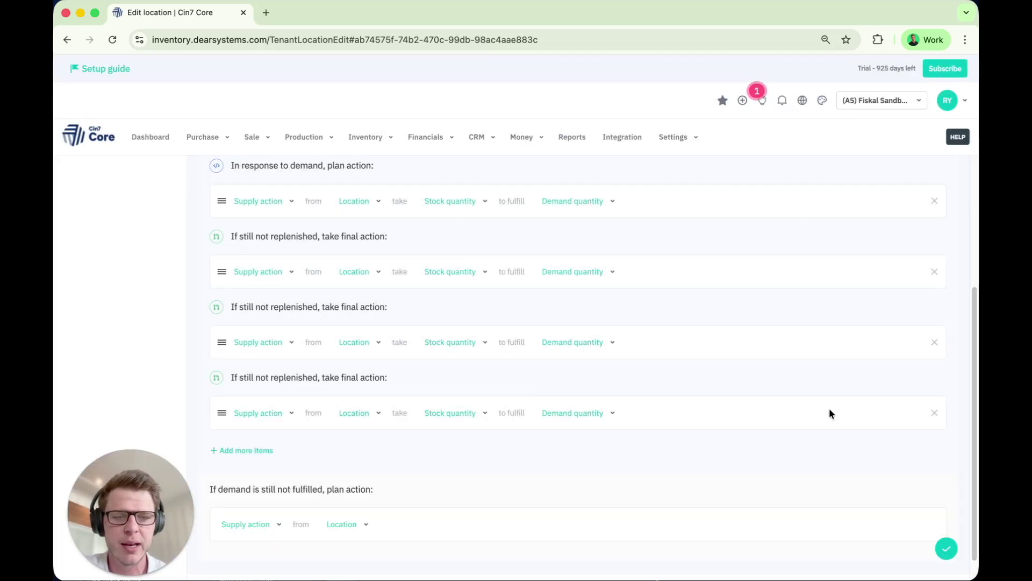
left_click(934, 413)
left_click(491, 386)
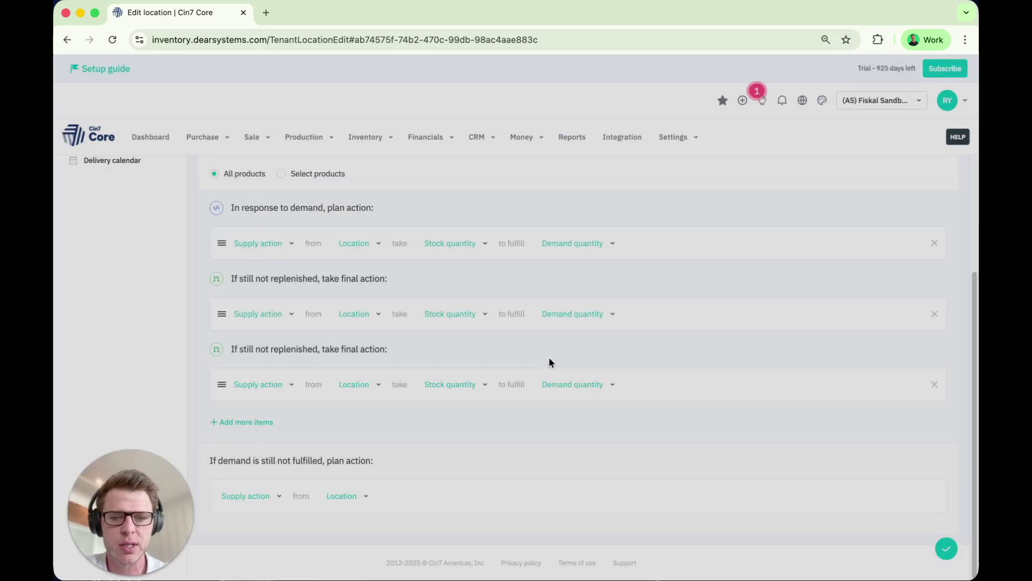
left_click(934, 384)
left_click(502, 385)
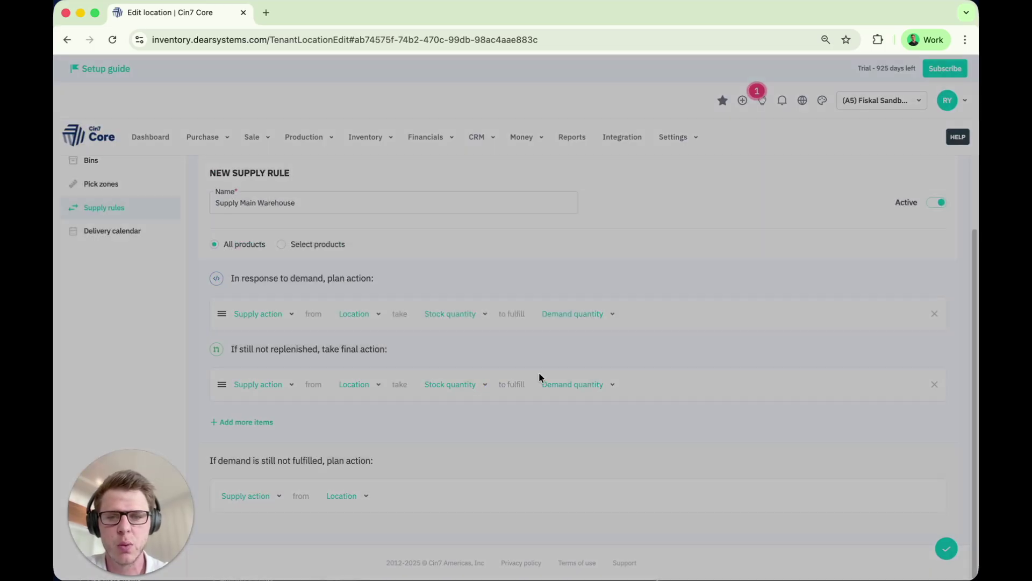
left_click(934, 384)
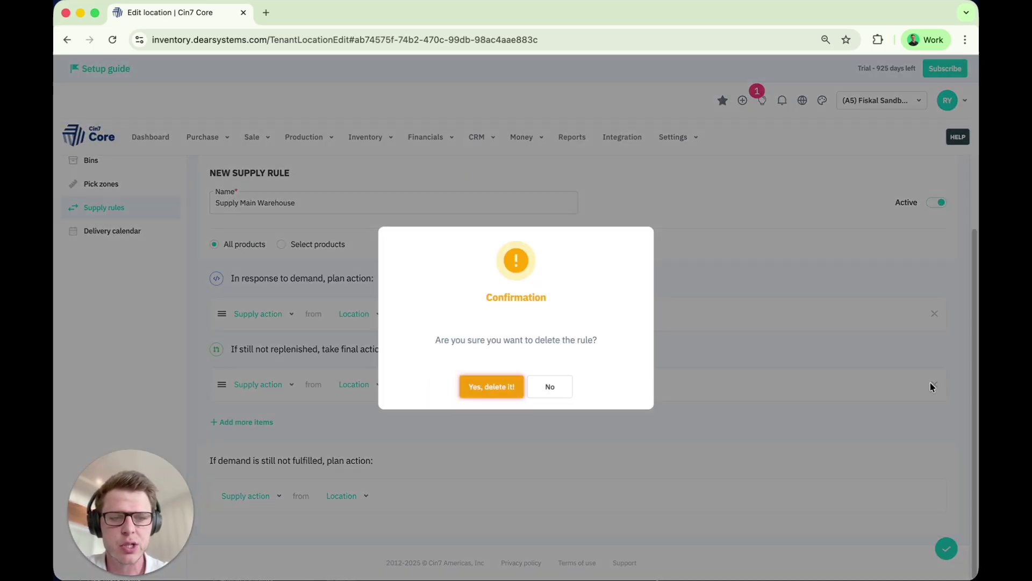
left_click(490, 385)
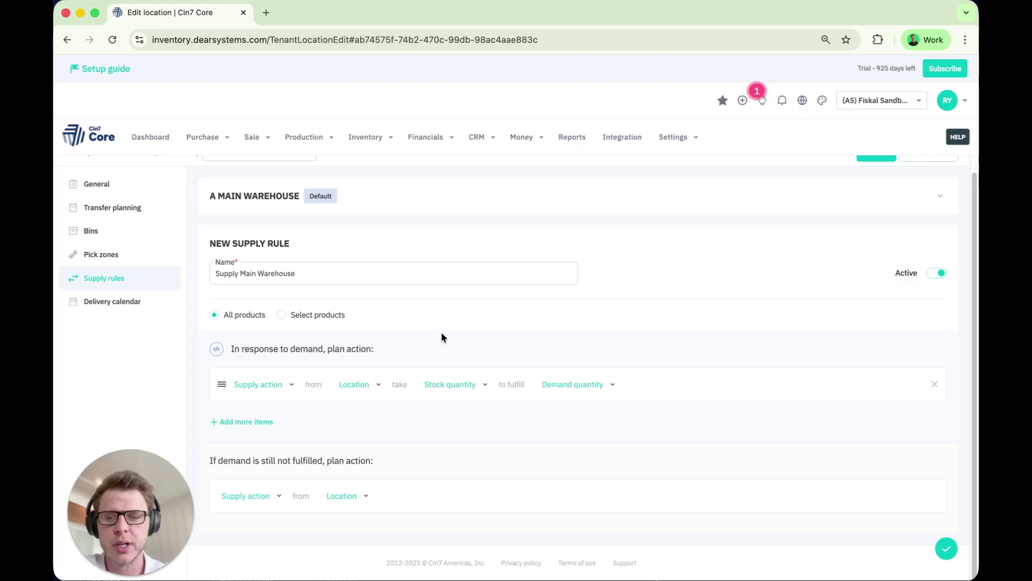
- Set the first plan action to Purchase and review the supplier options available for it
left_click(292, 386)
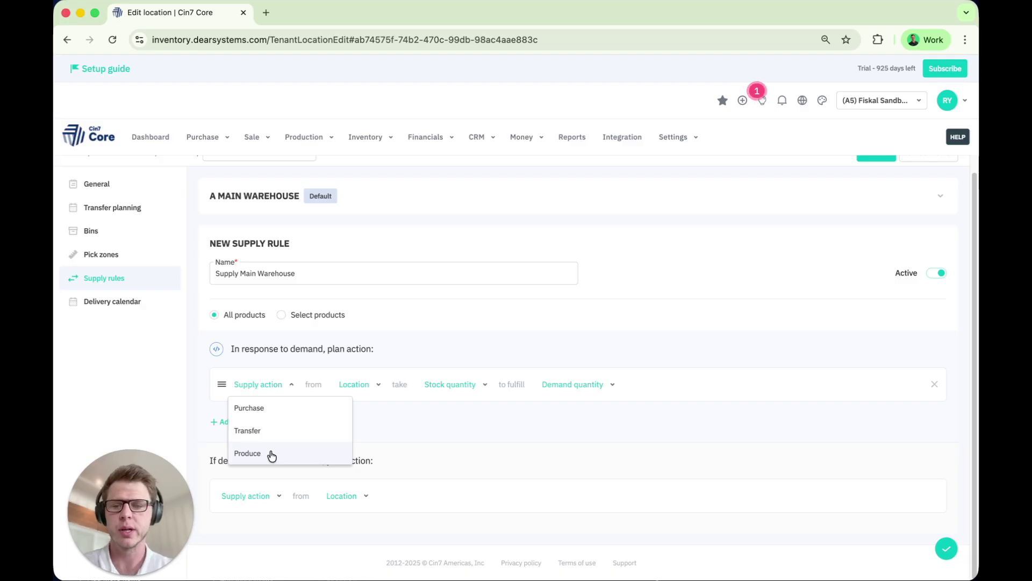
left_click(293, 384)
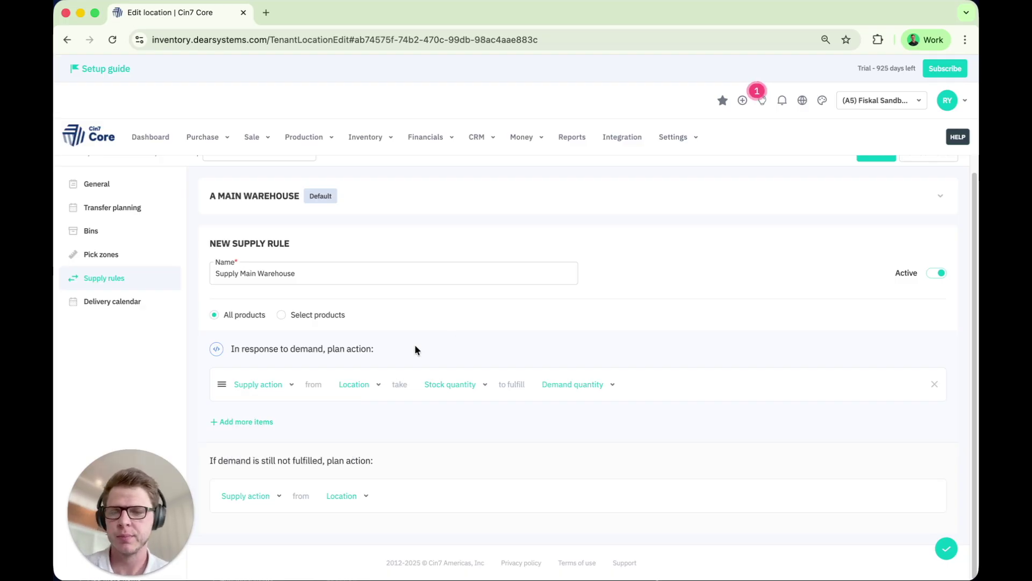
left_click(295, 385)
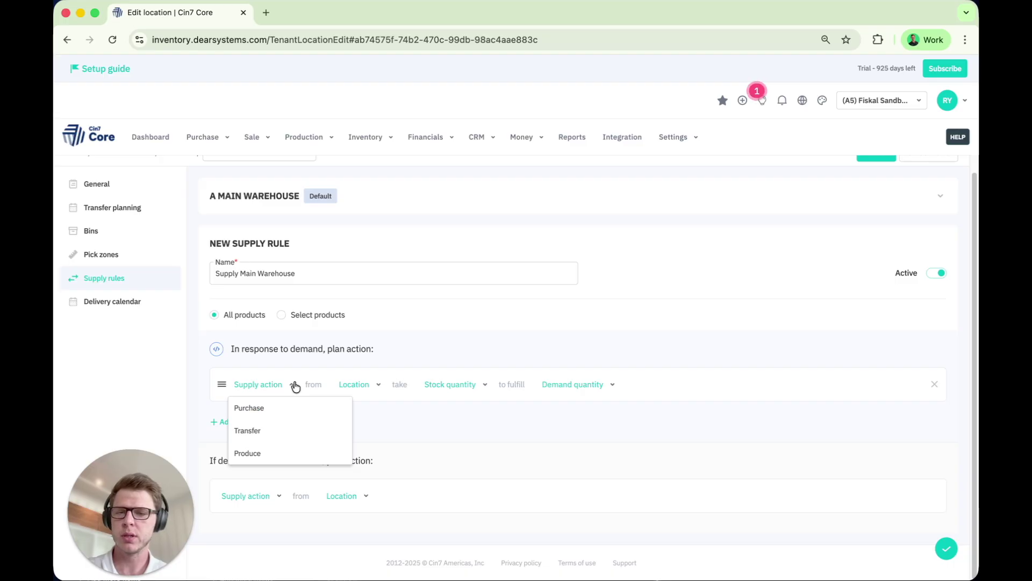
left_click(287, 408)
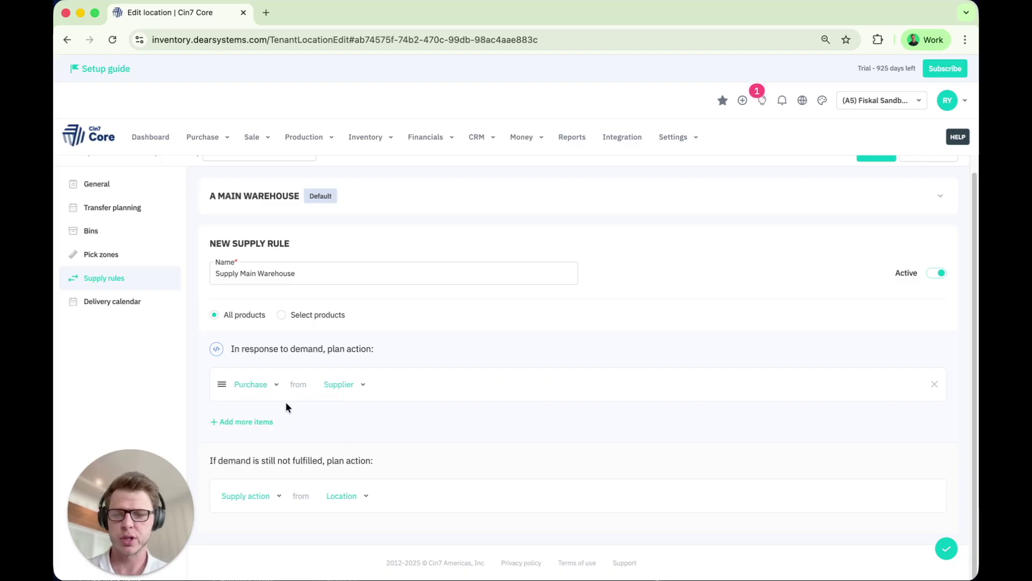
left_click(364, 388)
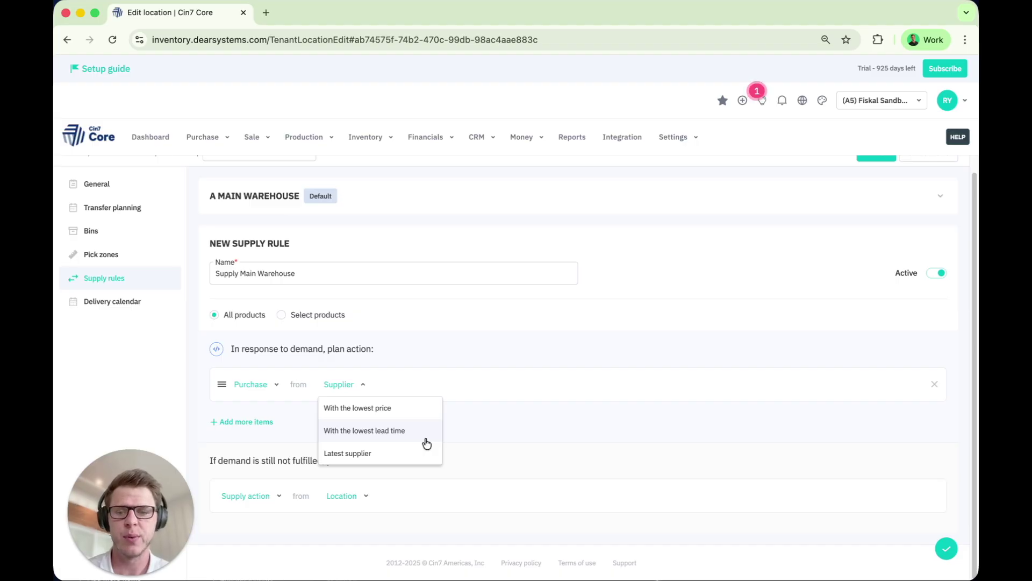
left_click(474, 413)
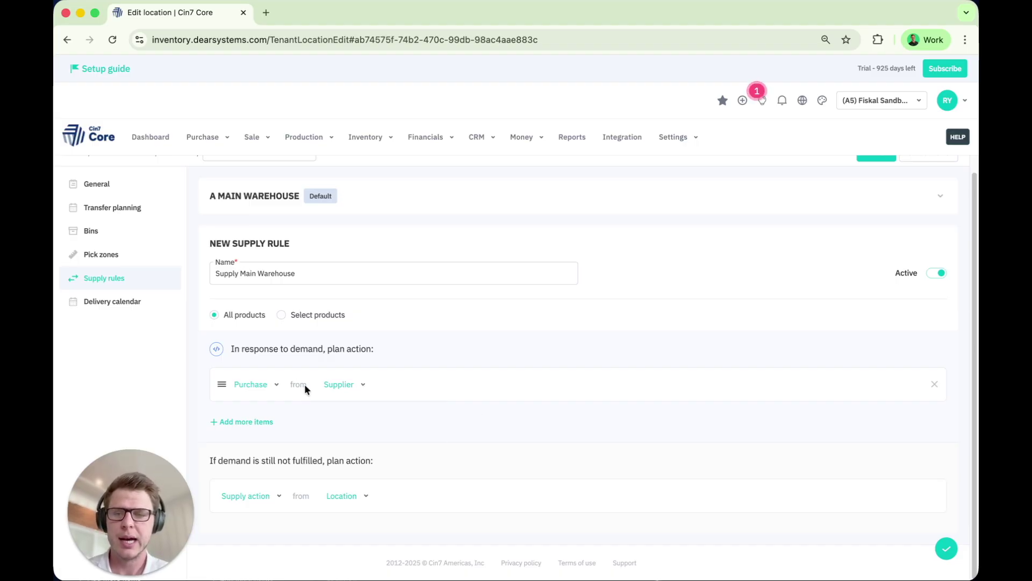
- Set the first plan action to Transfer, with Deo Lab Location as the source location
left_click(277, 386)
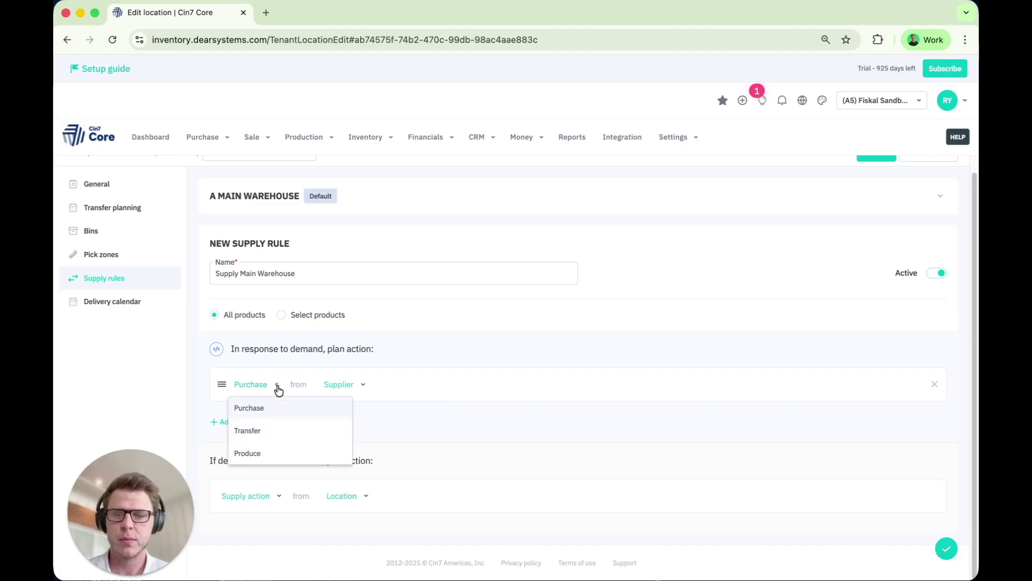
left_click(274, 430)
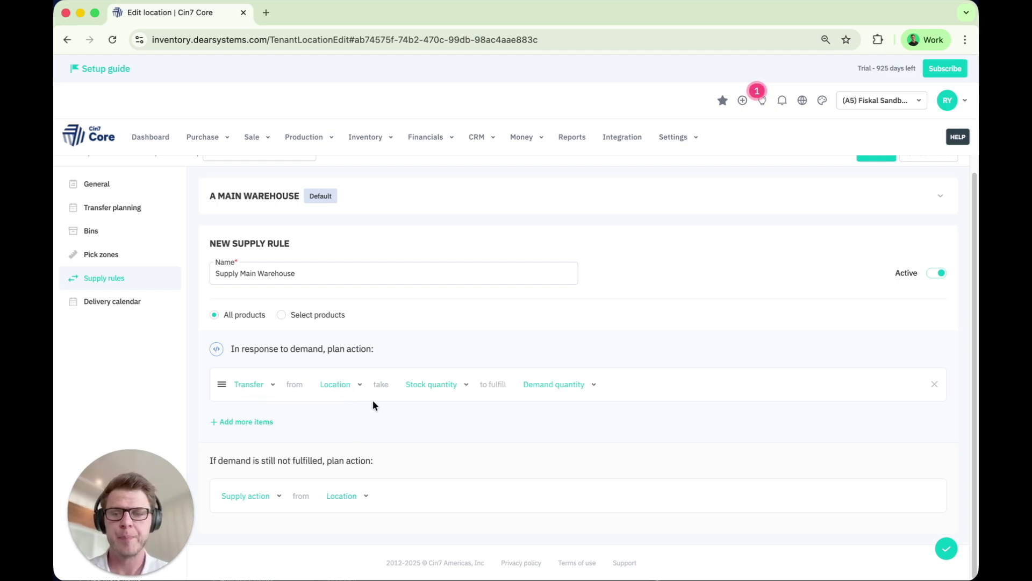
left_click(360, 385)
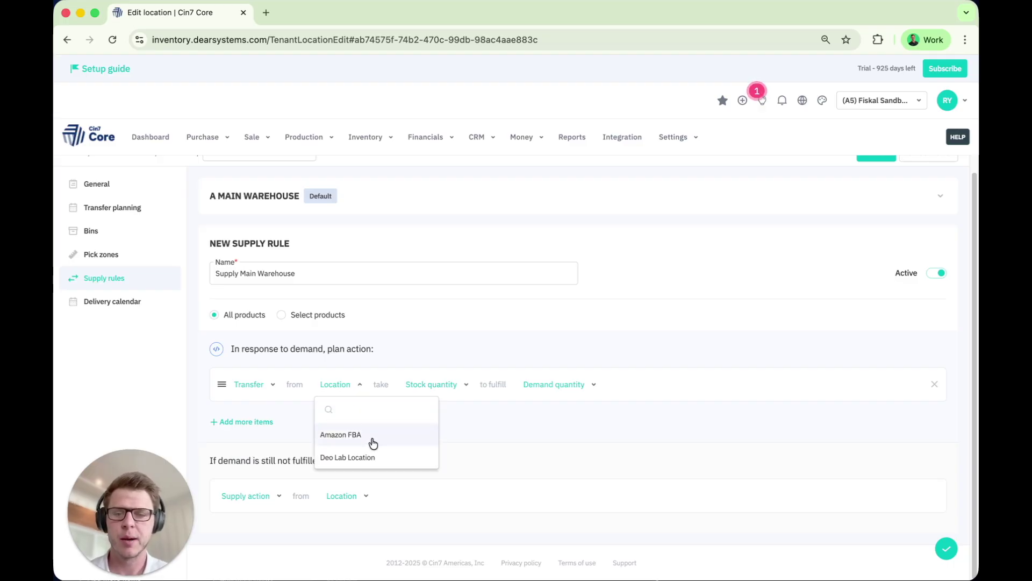
left_click(364, 457)
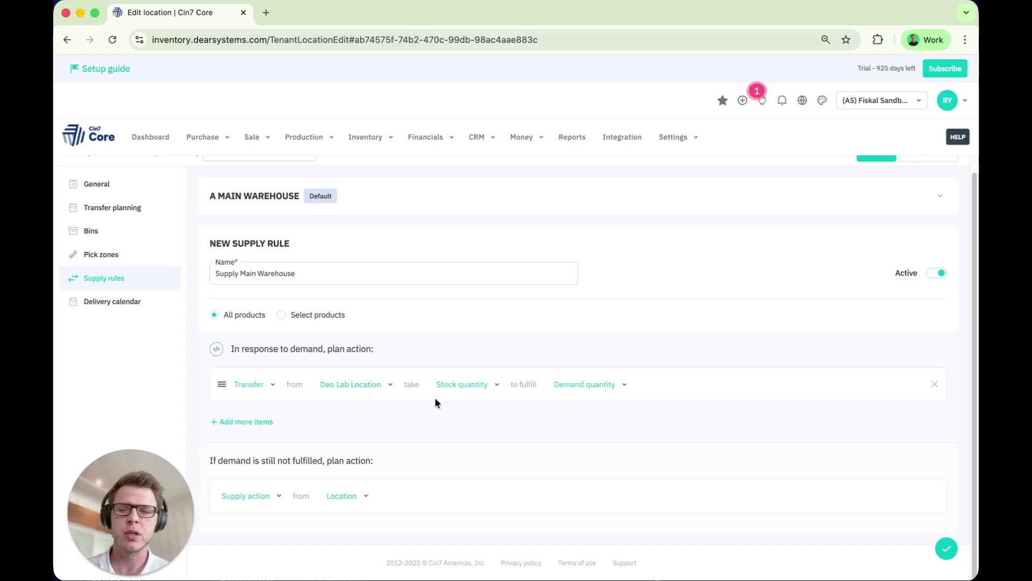
- Set the transfer's stock quantity to "Until minimum before reorder" and review the demand quantity options
left_click(495, 387)
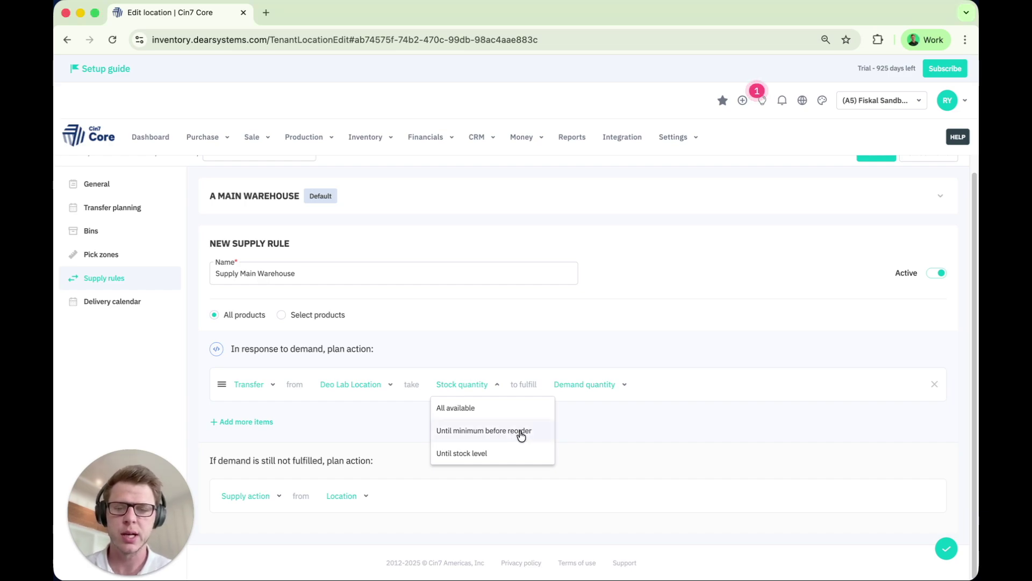
left_click(542, 430)
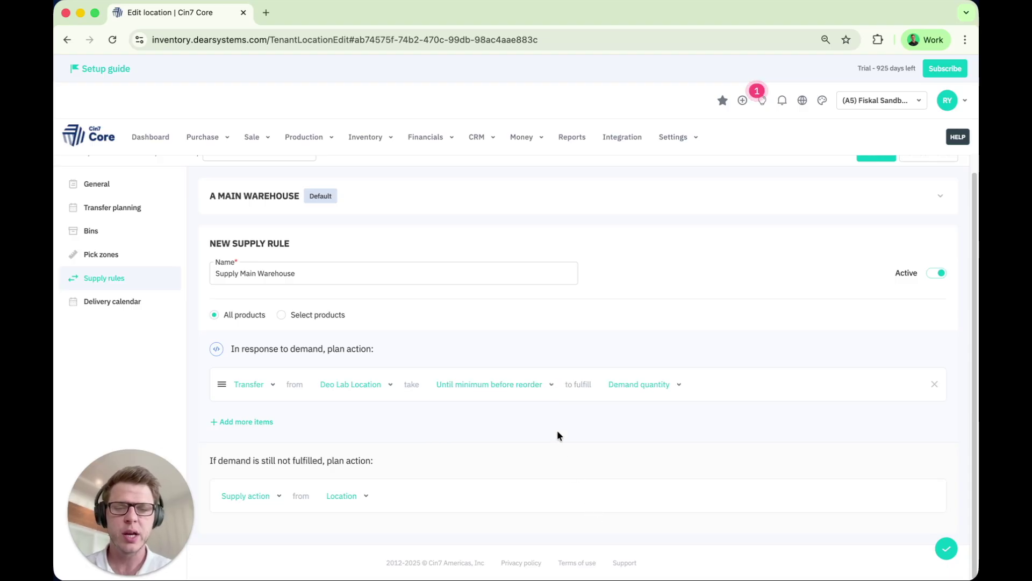
left_click(643, 393)
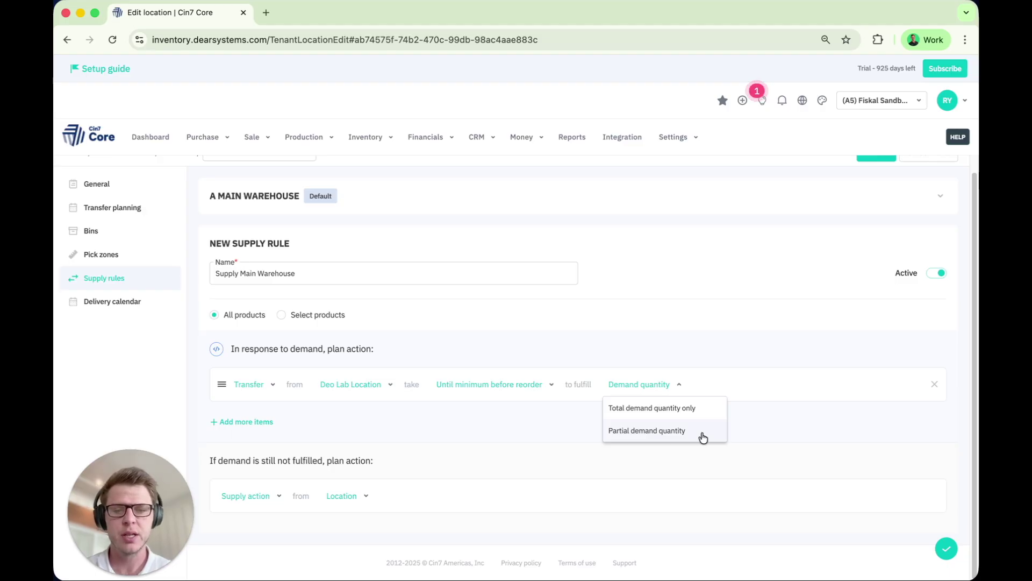
left_click(766, 419)
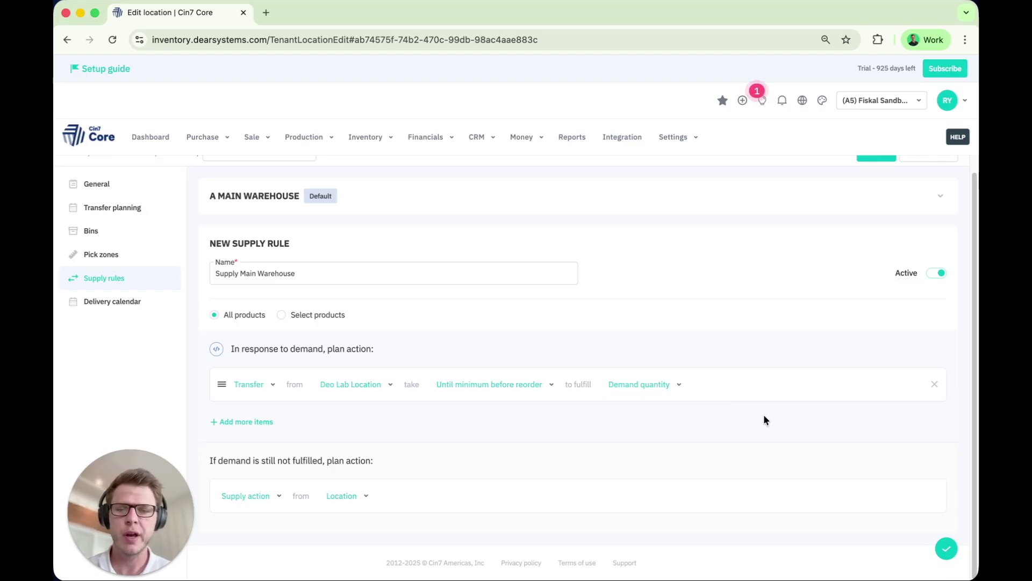